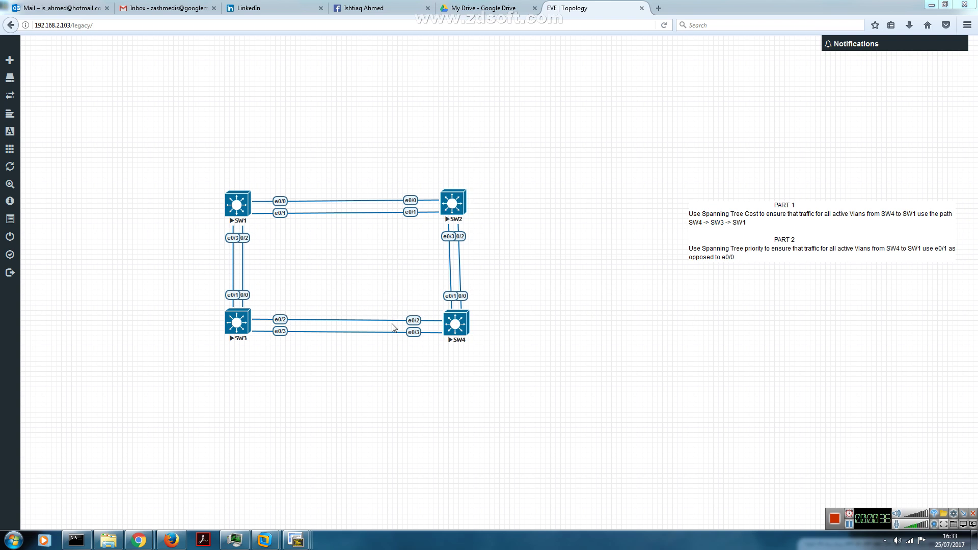
# Switch to the SW1 console and enter privileged EXEC mode with en
pyautogui.moveTo(296, 539)
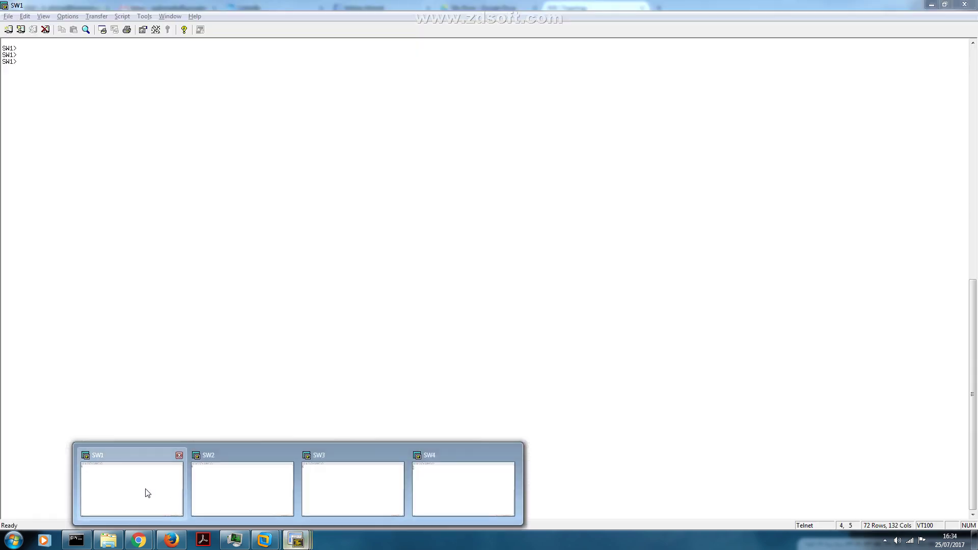
pyautogui.click(146, 490)
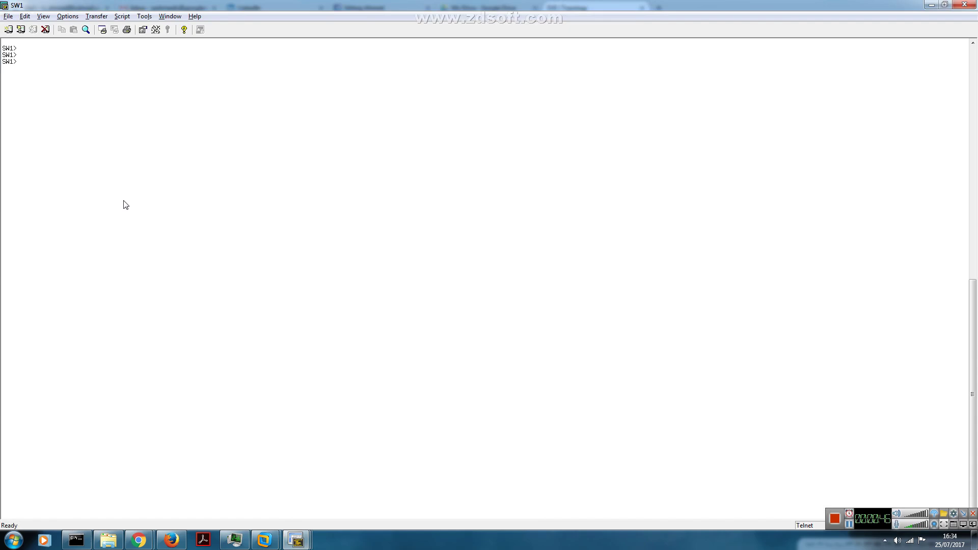
pyautogui.write('en')
pyautogui.press('Return')
pyautogui.press('Return')
pyautogui.press('Return')
# Display the trunk interfaces on SW1 with sh int trunk
pyautogui.write('sh inttrunk')
pyautogui.press('Return')
pyautogui.press('Return')
pyautogui.press('Return')
pyautogui.press('Up')
pyautogui.press('Left')
pyautogui.press('Left')
pyautogui.press('Left')
pyautogui.press('Left')
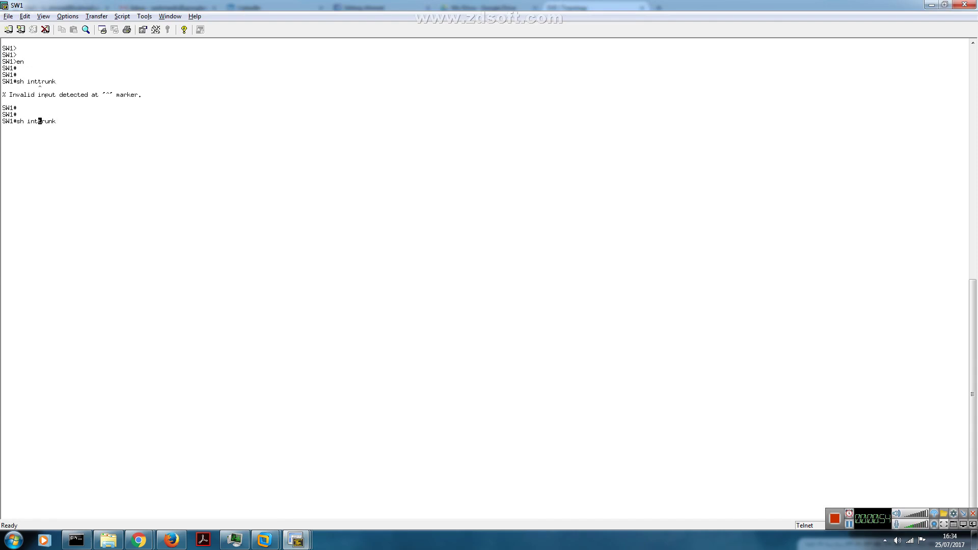
pyautogui.press('Return')
pyautogui.press('Return')
pyautogui.press('Return')
pyautogui.press('Return')
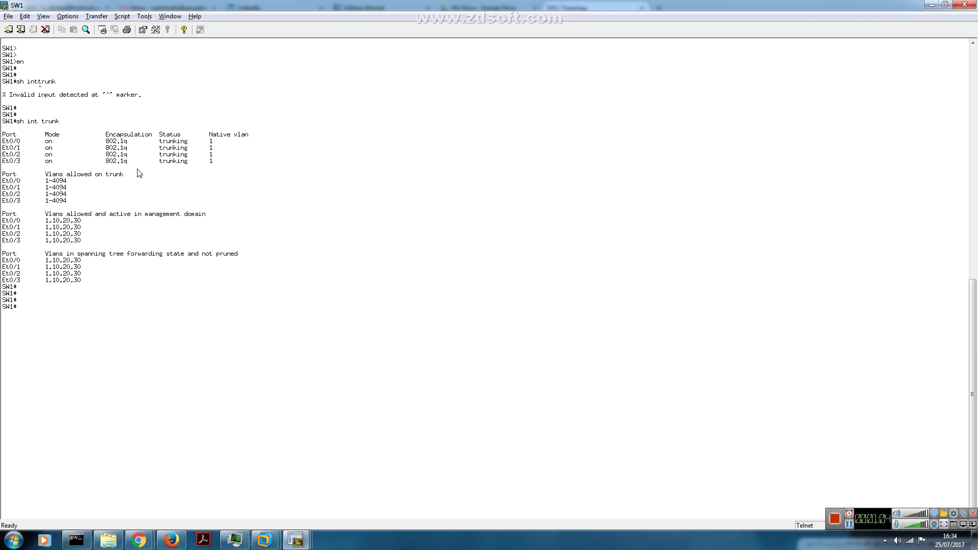
# Display the VLAN summary on SW1 with sh vlan br
pyautogui.write('sh vlan br')
pyautogui.press('Return')
pyautogui.press('Return')
pyautogui.press('Return')
pyautogui.press('Return')
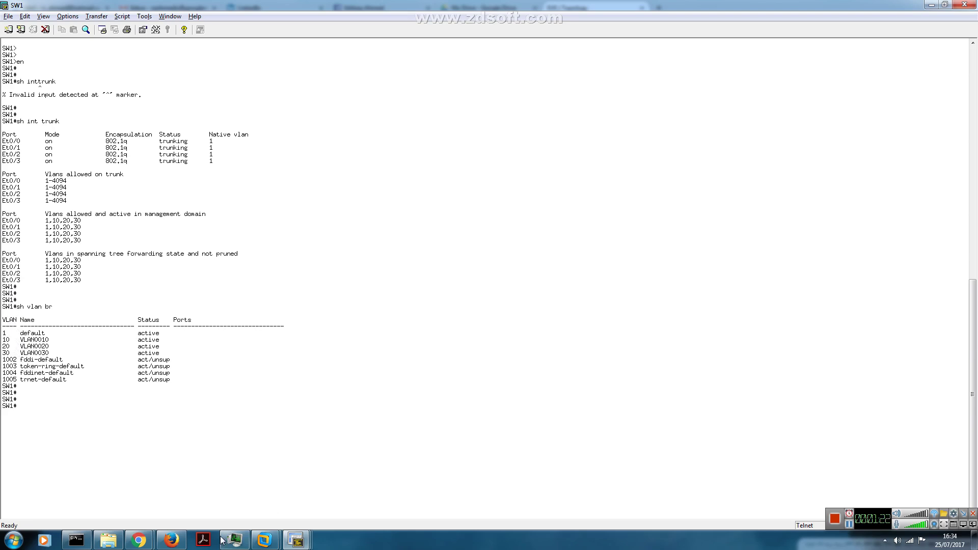
# Check the topology diagram in the browser, switch to the SW4 console, and enter privileged EXEC mode with en
pyautogui.click(173, 541)
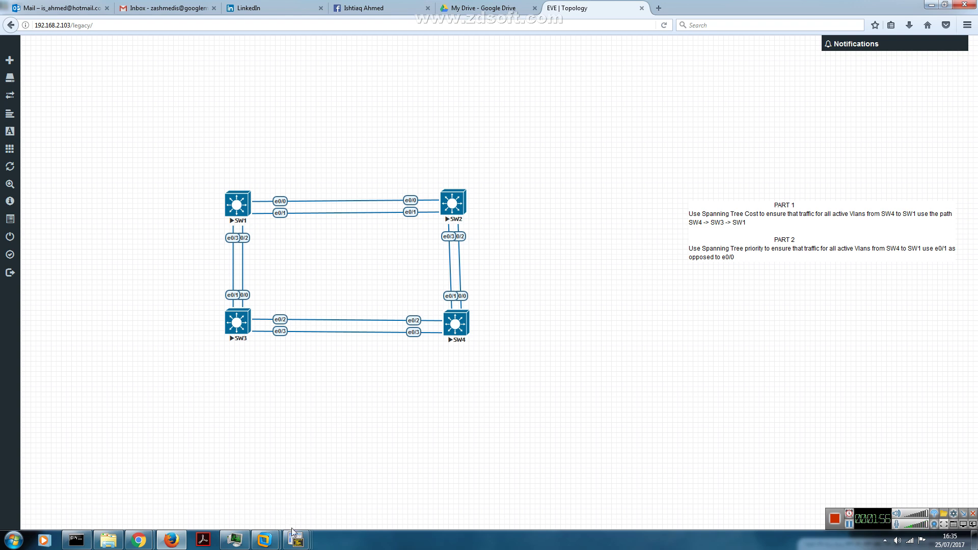
pyautogui.moveTo(296, 540)
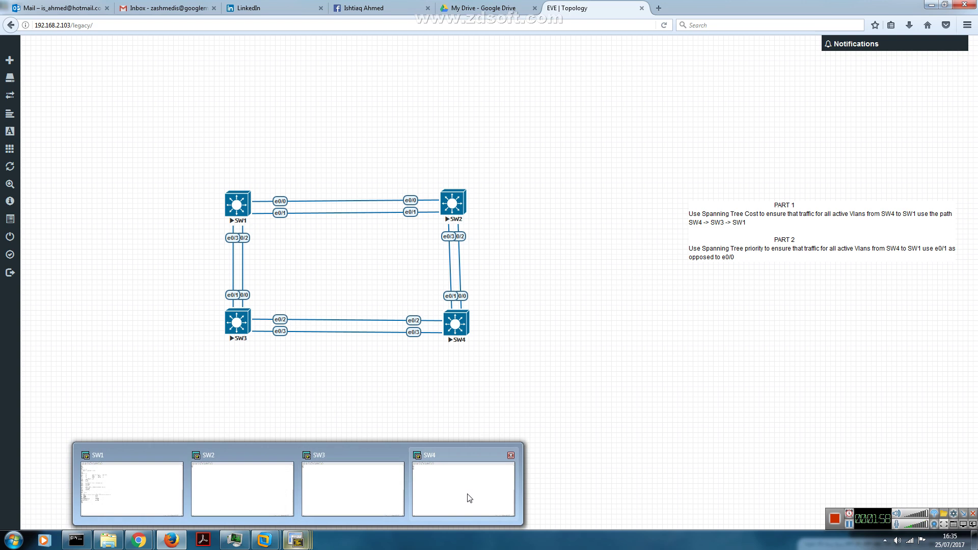
pyautogui.click(437, 475)
pyautogui.press('Return')
pyautogui.press('Return')
pyautogui.write('en')
pyautogui.press('Return')
pyautogui.press('Return')
pyautogui.press('Return')
# Display the spanning-tree state of VLAN 10 on SW4 with sh spanning-tree vlan 10
pyautogui.write('sh spann')
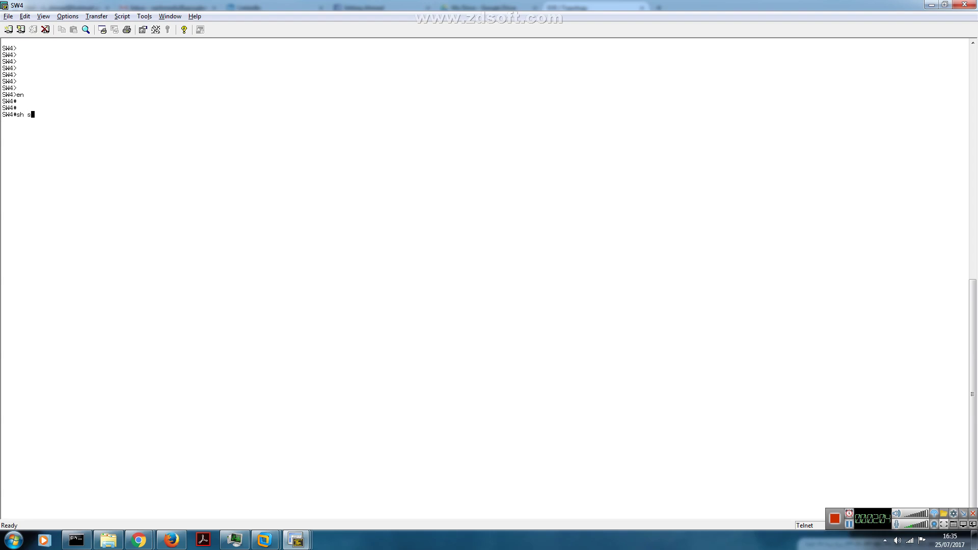
pyautogui.press('Tab')
pyautogui.write('vlan 10')
pyautogui.press('Return')
pyautogui.press('Return')
pyautogui.press('Return')
pyautogui.press('Return')
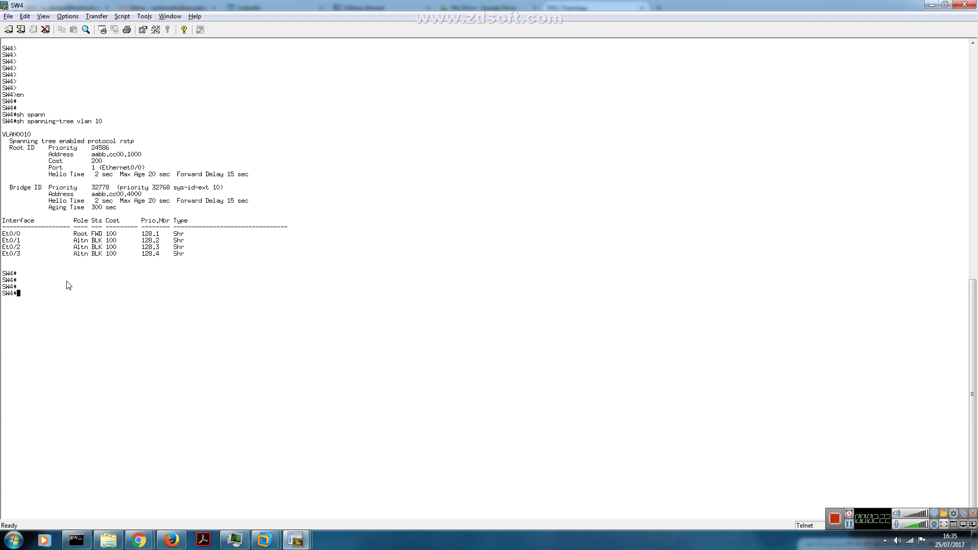
# Examine SW4's links towards SW2 and SW3 in the browser's topology diagram
pyautogui.hotkey('alt', 'Tab')
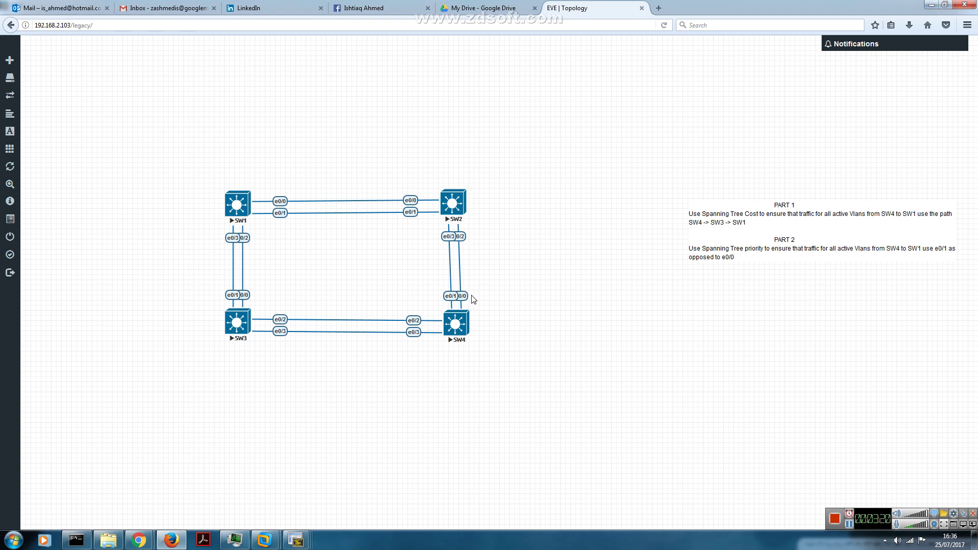
pyautogui.click(409, 322)
pyautogui.click(422, 319)
# Return to the SW4 console and enter global configuration mode with conf t
pyautogui.moveTo(301, 546)
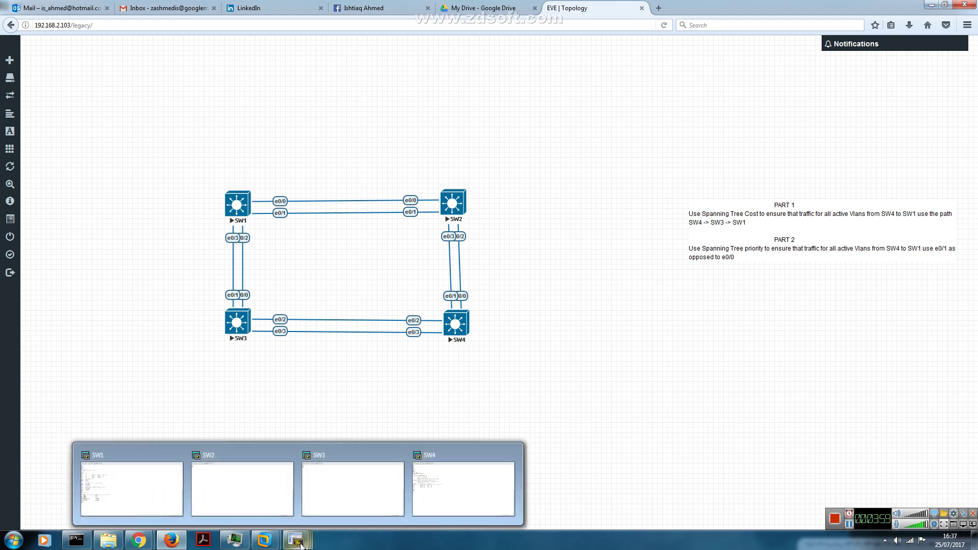
pyautogui.click(466, 489)
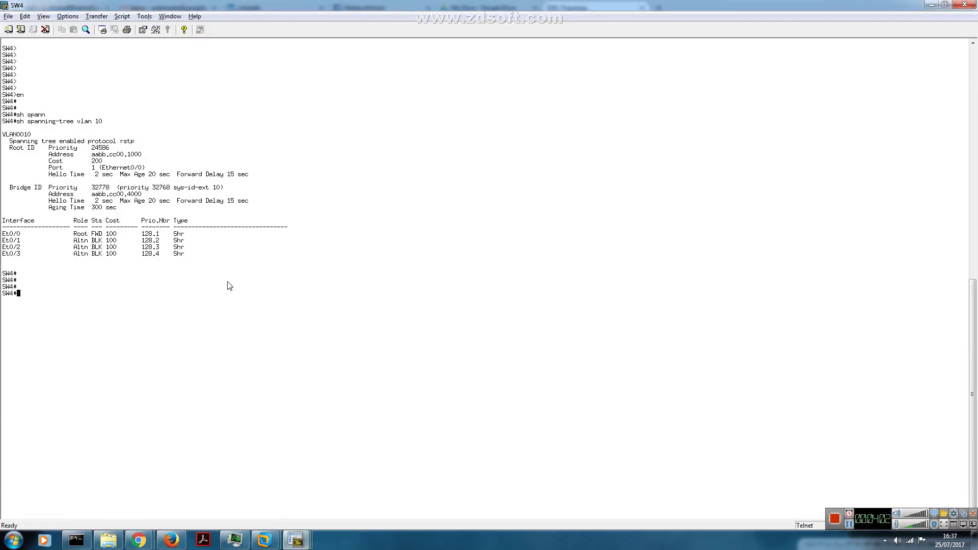
pyautogui.press('Return')
pyautogui.press('Return')
pyautogui.press('Return')
pyautogui.write('conf t')
pyautogui.press('Return')
pyautogui.press('Return')
pyautogui.press('Return')
# Set the spanning-tree cost for VLANs 1-1001 to 1000 on SW4's interface range e0/0-1
pyautogui.write('int ran')
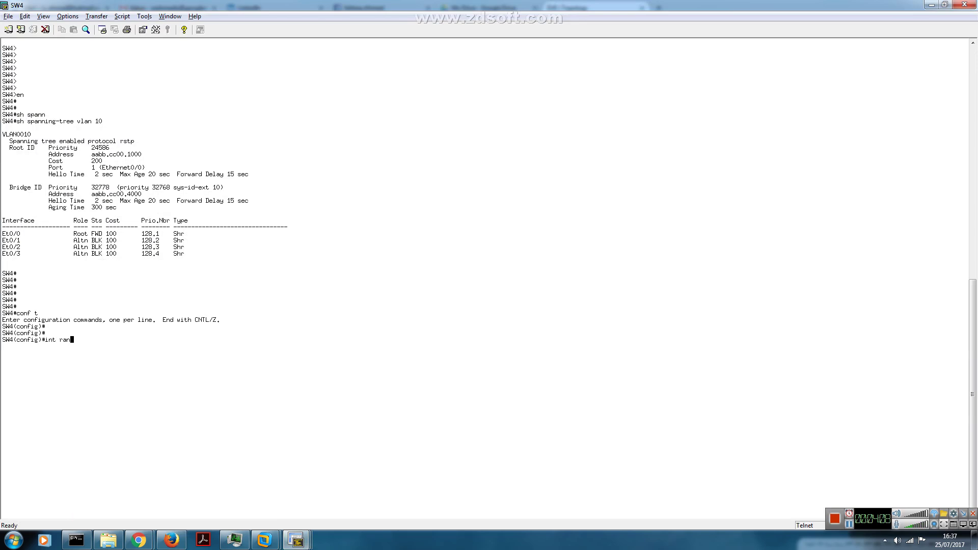
pyautogui.write('ge e0/0-1')
pyautogui.press('Return')
pyautogui.press('Return')
pyautogui.press('Return')
pyautogui.write('spann')
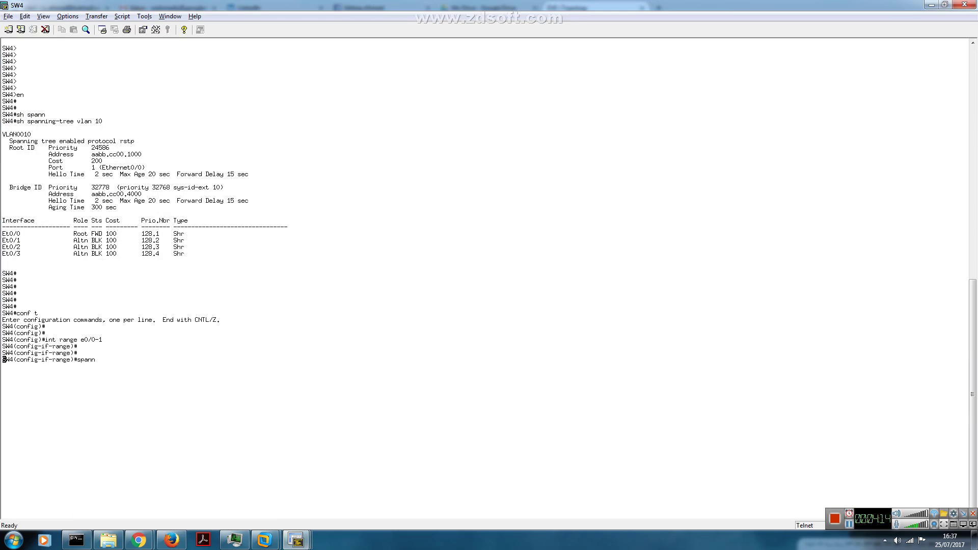
pyautogui.press('Tab')
pyautogui.write('vlan 1-1001 ')
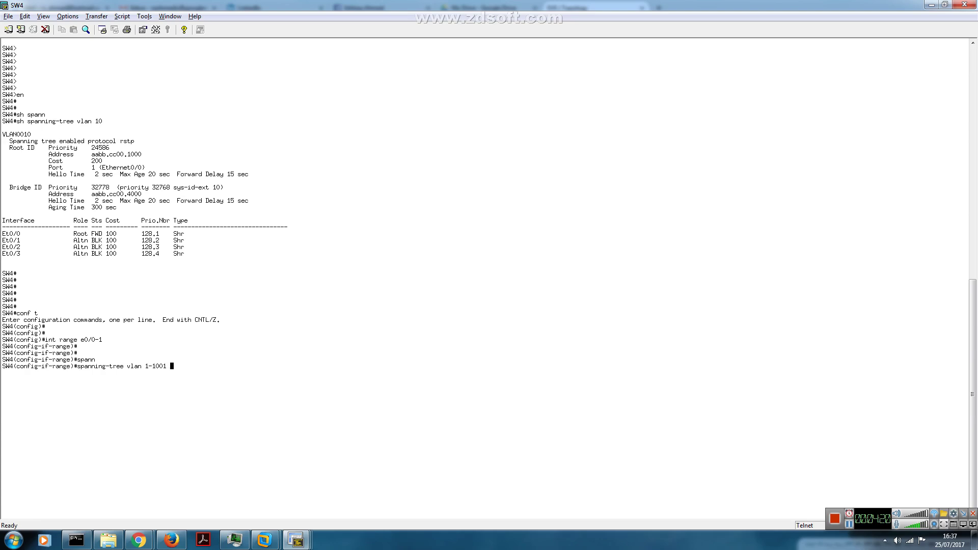
pyautogui.write('cost')
pyautogui.press('Tab')
pyautogui.write('?')
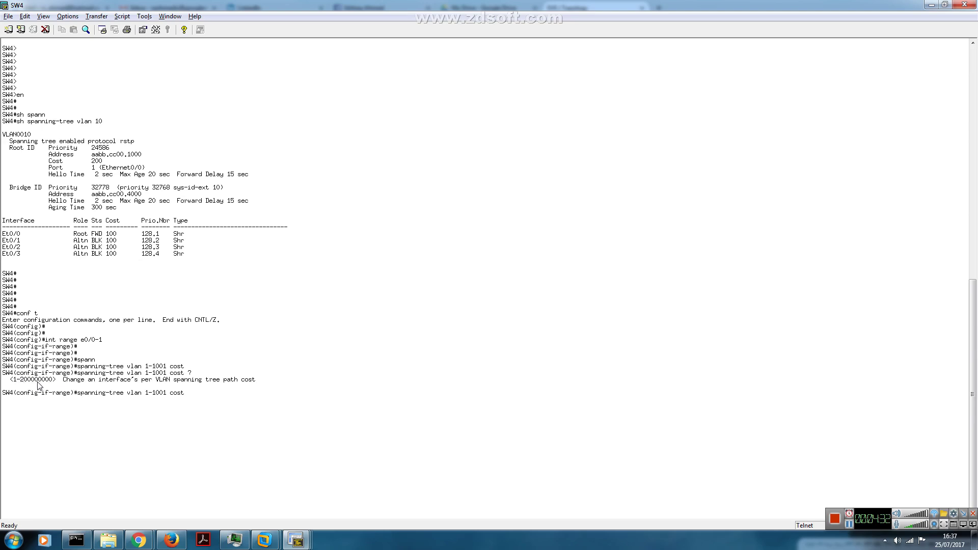
pyautogui.write('1000')
pyautogui.press('Return')
pyautogui.press('Return')
pyautogui.press('Return')
# Select interface range e0/2-3 on SW4 for configuration, and check its links in the topology diagram
pyautogui.press('Up')
pyautogui.press('Up')
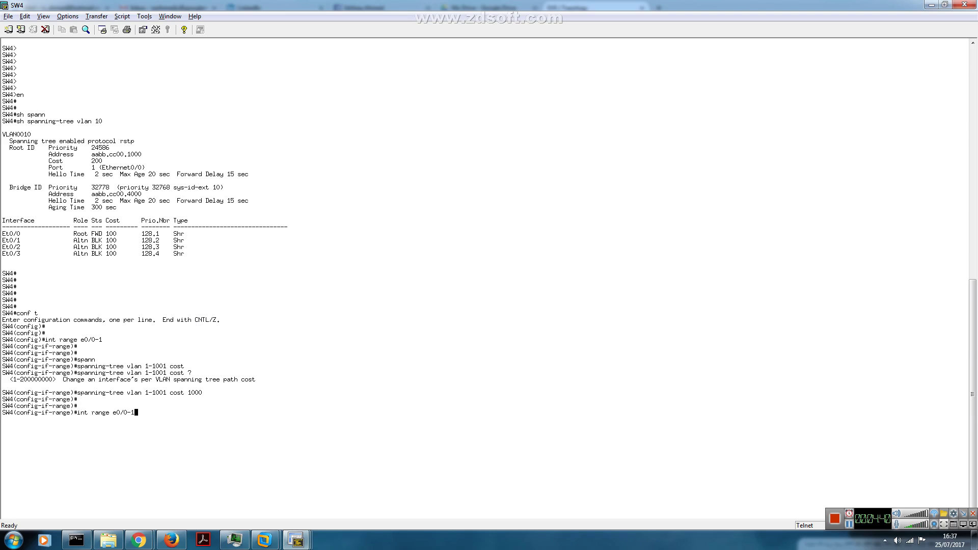
pyautogui.press('BackSpace')
pyautogui.press('BackSpace')
pyautogui.press('BackSpace')
pyautogui.write('2-3')
pyautogui.press('Return')
pyautogui.hotkey('alt', 'Tab')
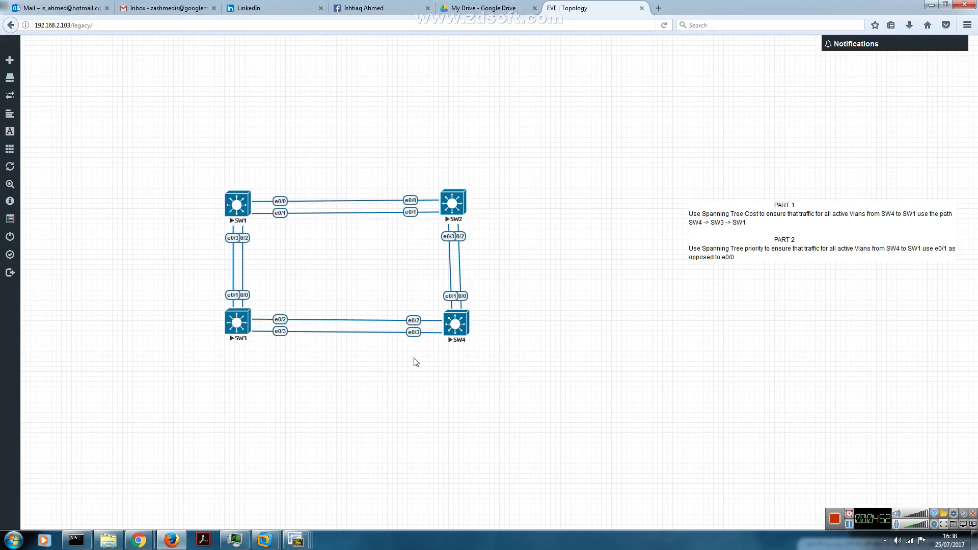
pyautogui.hotkey('alt', 'Tab')
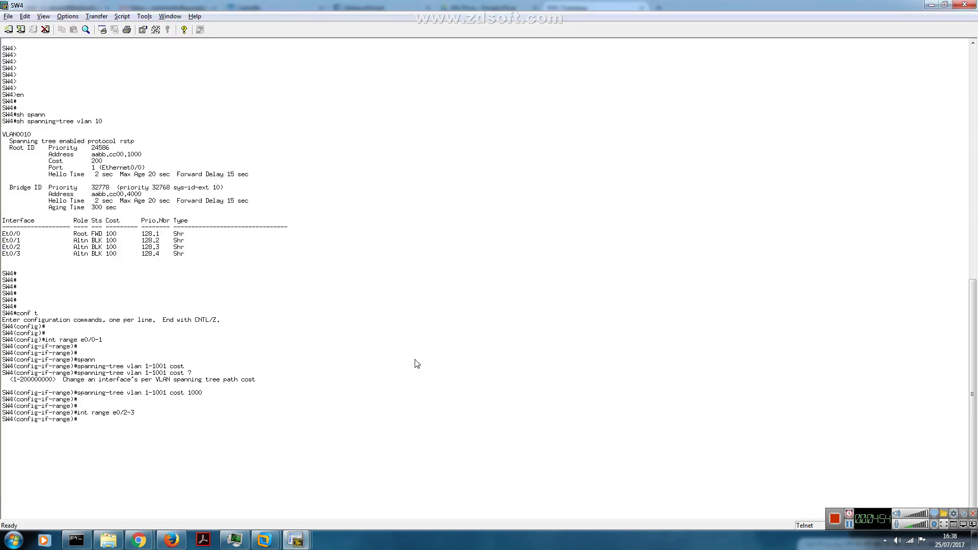
# Set the spanning-tree cost for VLANs 1-1001 to 1 on the e0/2-3 range and leave configuration mode
pyautogui.press('Up')
pyautogui.press('Up')
pyautogui.press('BackSpace')
pyautogui.press('BackSpace')
pyautogui.press('BackSpace')
pyautogui.press('Return')
pyautogui.press('Return')
pyautogui.press('Return')
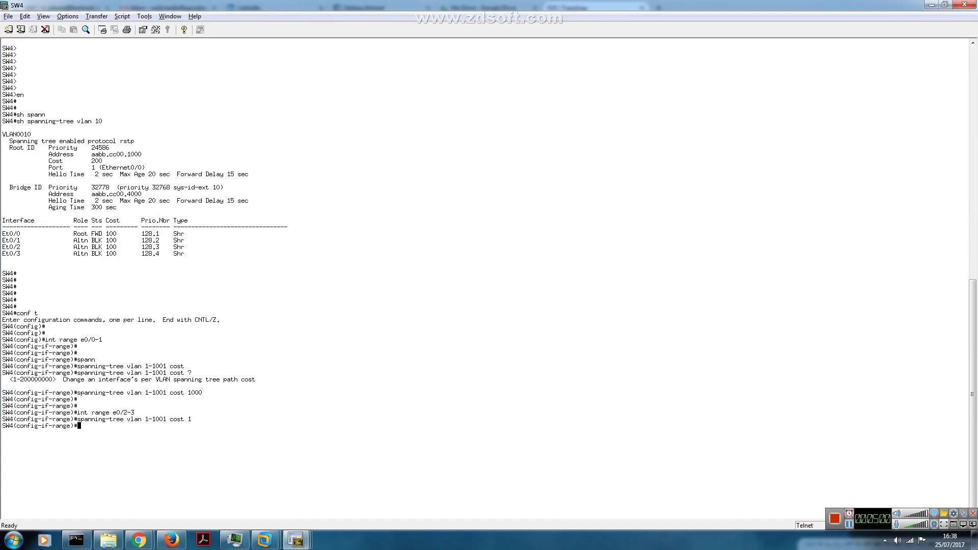
pyautogui.hotkey('ctrl', 'z')
pyautogui.press('Return')
pyautogui.press('Return')
pyautogui.press('Return')
# Display VLAN 10's spanning tree on SW4 again to verify the new port costs and roles
pyautogui.write('conf t')
pyautogui.press('Up')
pyautogui.press('Up')
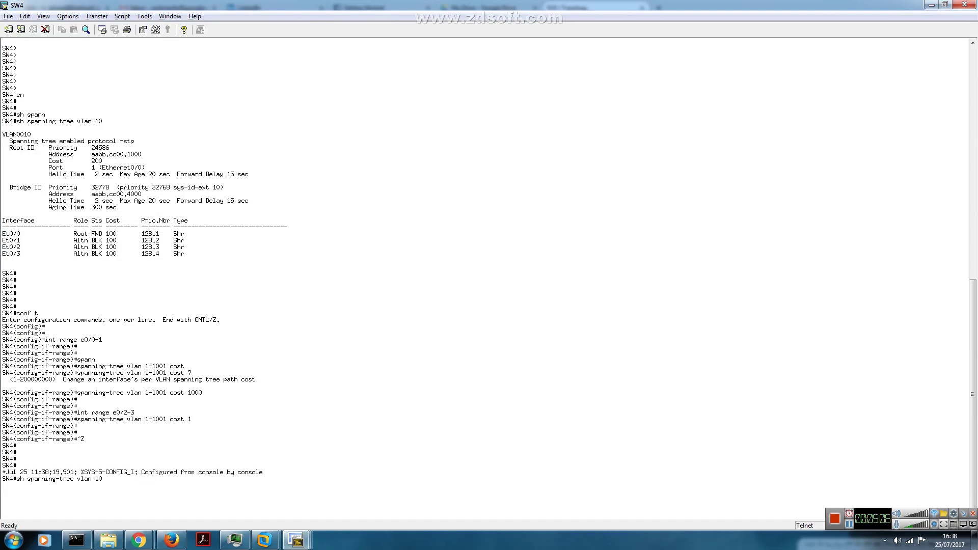
pyautogui.press('Return')
pyautogui.press('Return')
pyautogui.press('Return')
pyautogui.press('Return')
pyautogui.press('Return')
pyautogui.press('Return')
pyautogui.press('Return')
pyautogui.press('Return')
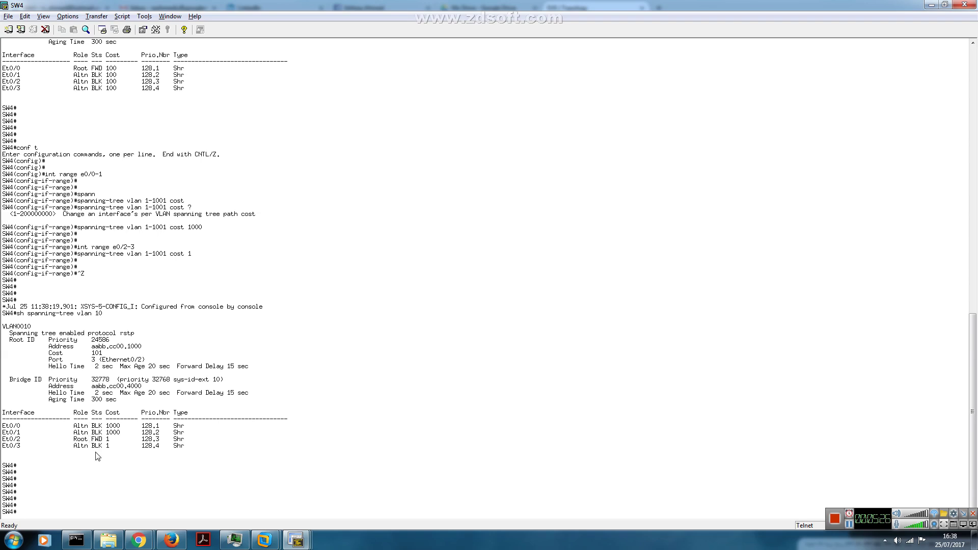
# Switch to the browser's topology and review the Part 2 task against the SW2–SW4 links
pyautogui.click(173, 541)
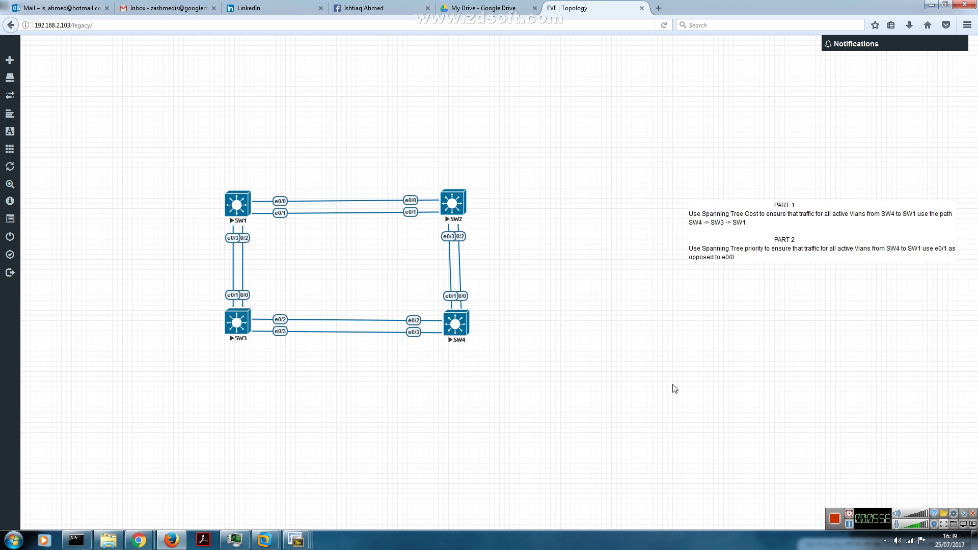
pyautogui.click(849, 525)
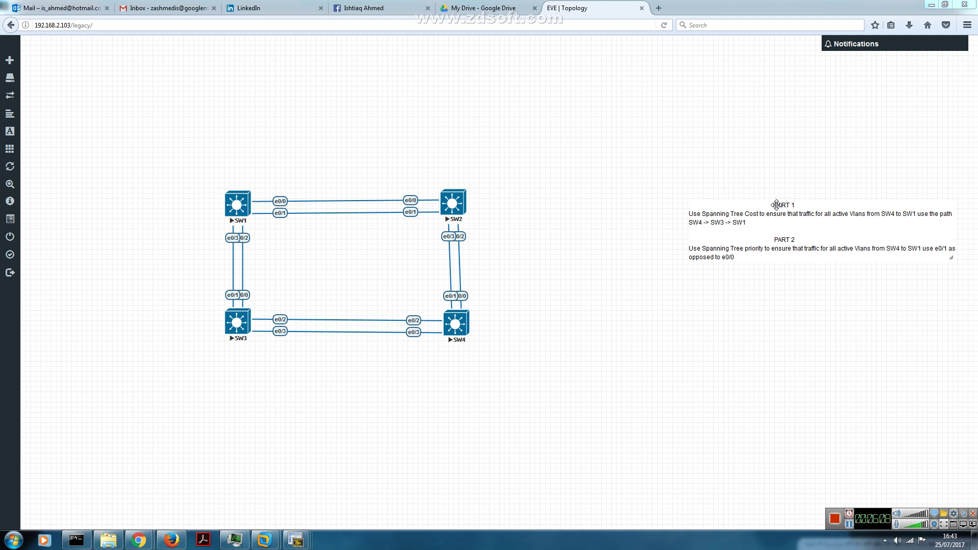
pyautogui.moveTo(760, 206); pyautogui.dragTo(461, 305)
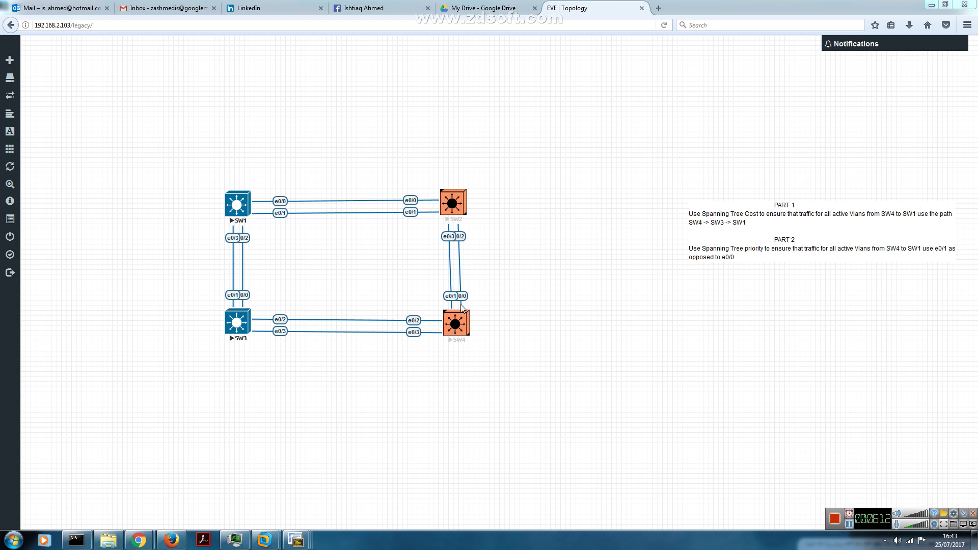
pyautogui.click(483, 329)
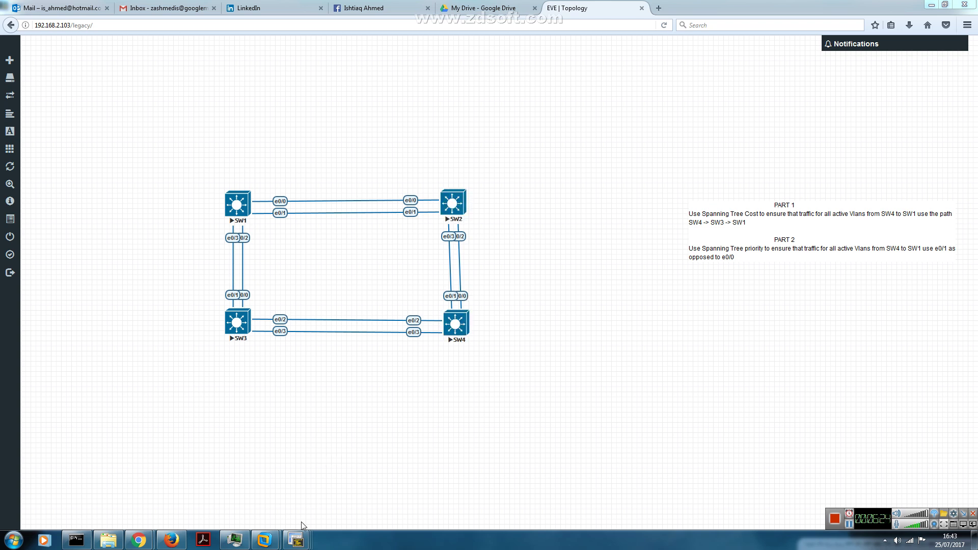
# Switch to the SW4 console and enter privileged EXEC mode with en
pyautogui.moveTo(298, 544)
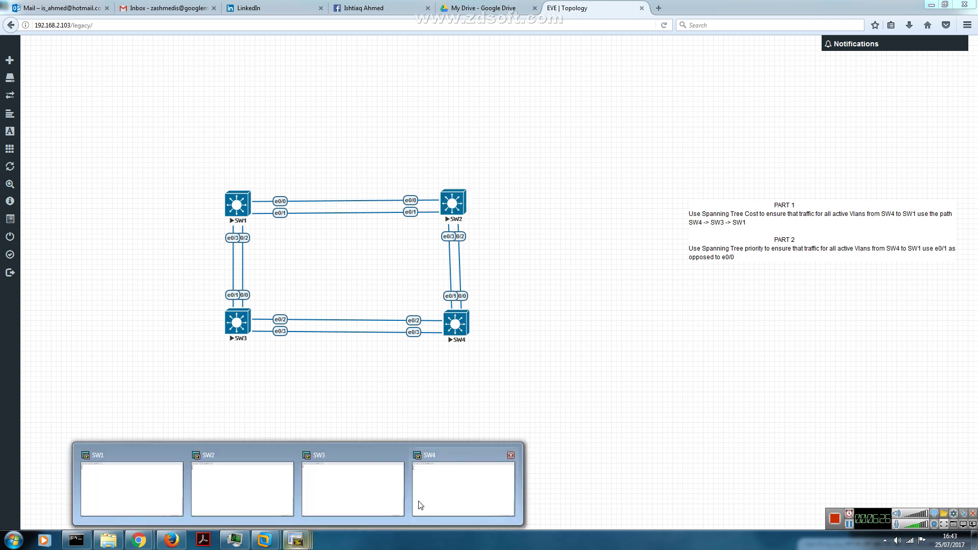
pyautogui.click(454, 499)
pyautogui.write('en')
pyautogui.press('Return')
pyautogui.press('Return')
pyautogui.press('Return')
# Display the port roles, costs and priorities for VLAN 10 on SW4 with sh spanning-tree vlan 10
pyautogui.write('sh spann')
pyautogui.press('Tab')
pyautogui.write('vlan 10')
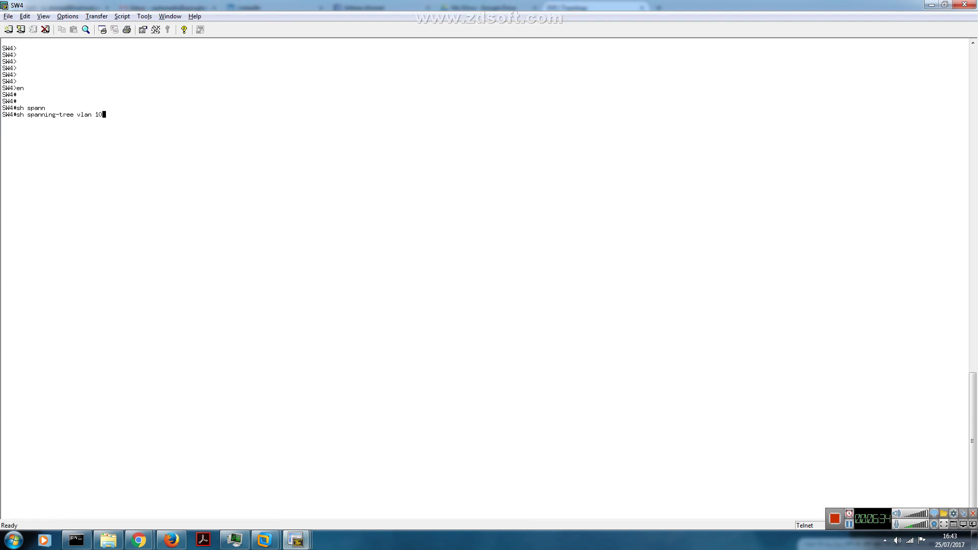
pyautogui.press('Return')
pyautogui.press('Return')
pyautogui.press('Return')
pyautogui.press('Return')
pyautogui.press('Return')
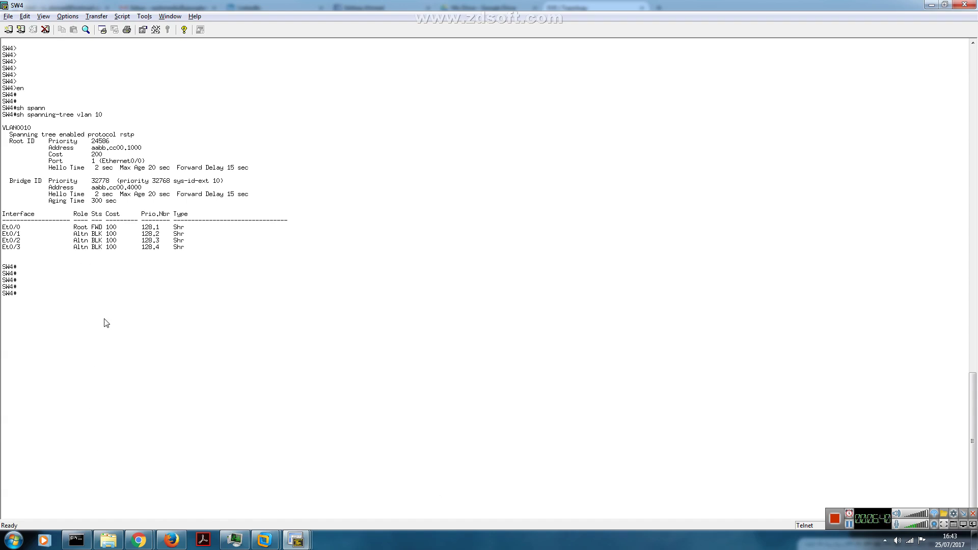
# Compare the SW2–SW4 links in the browser's topology with SW4's spanning-tree port list for VLAN 10
pyautogui.hotkey('alt', 'Tab')
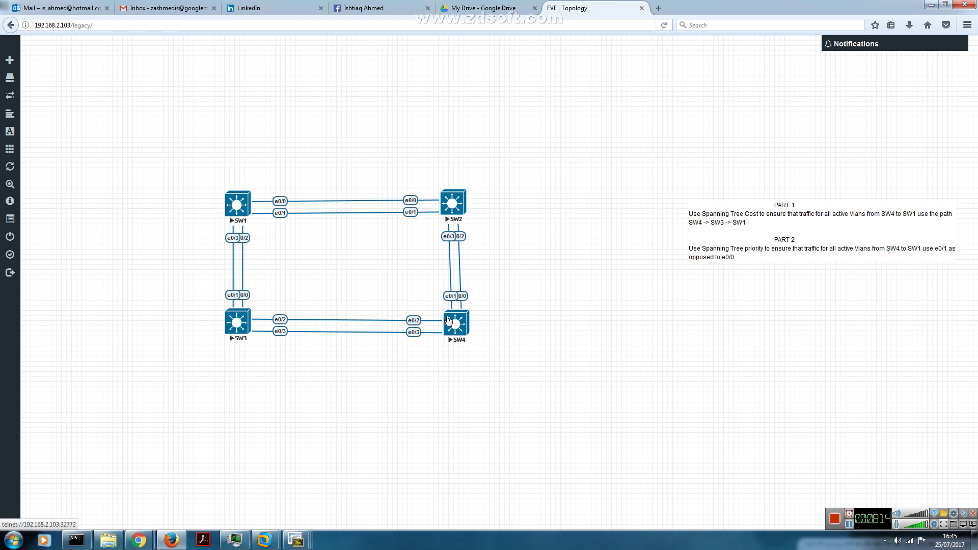
pyautogui.moveTo(396, 328); pyautogui.dragTo(461, 219)
pyautogui.moveTo(464, 216); pyautogui.dragTo(462, 302)
pyautogui.click(487, 301)
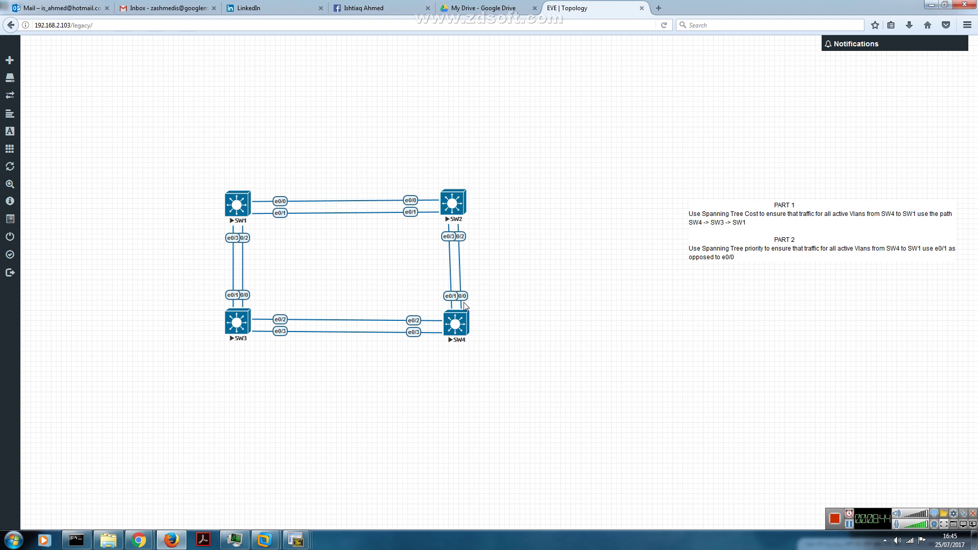
pyautogui.hotkey('alt', 'Tab')
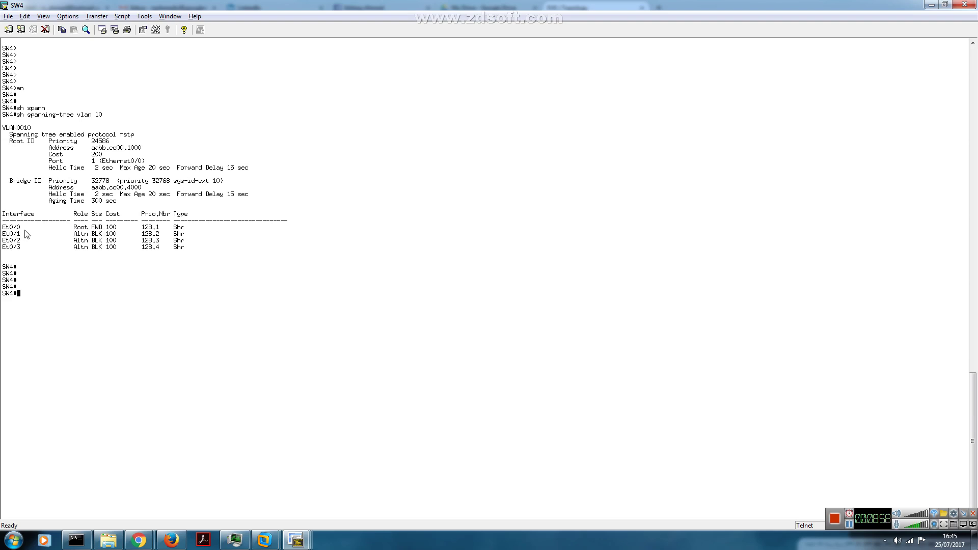
pyautogui.hotkey('alt', 'Tab')
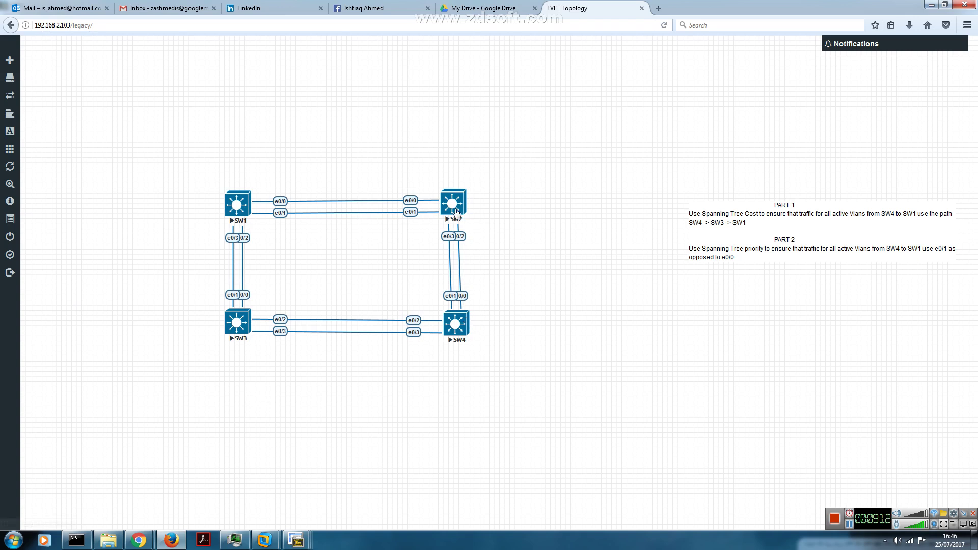
pyautogui.click(464, 191)
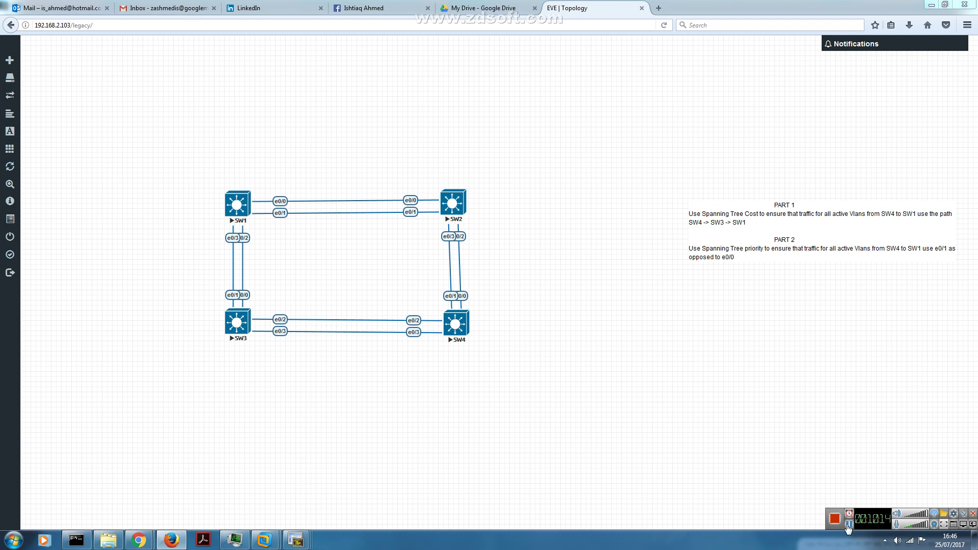
pyautogui.click(848, 524)
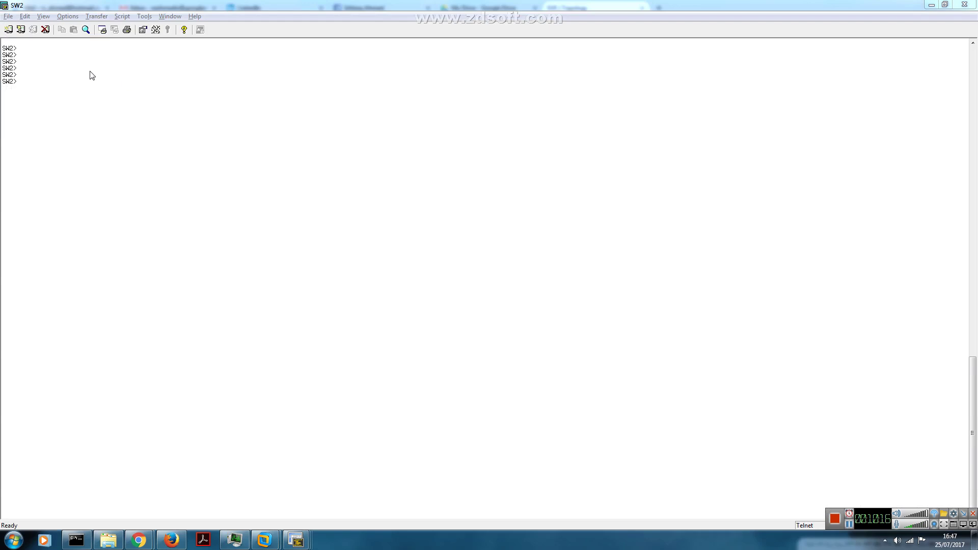
# Enter privileged EXEC mode on SW2 with en and display its VLAN 10 port roles with sh spanning-tree vlan 10
pyautogui.click(50, 91)
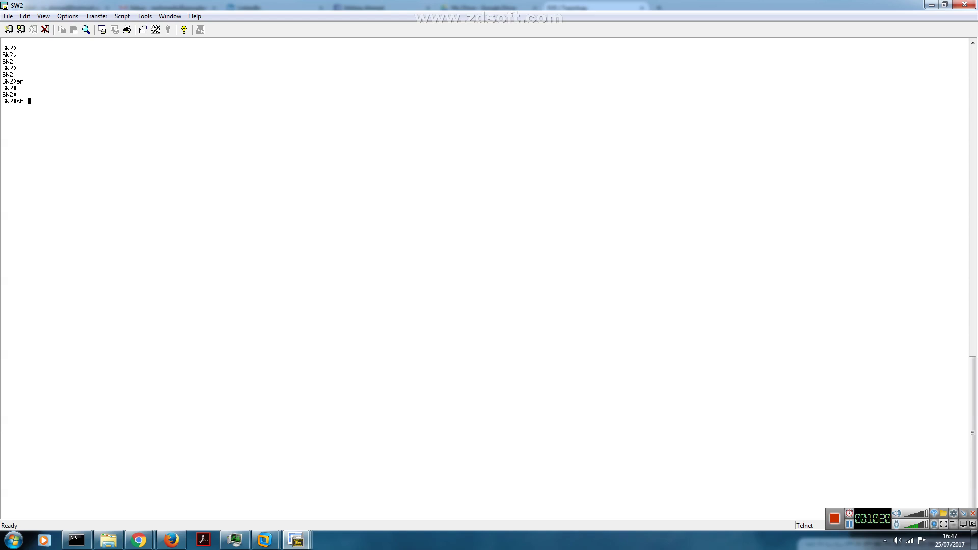
pyautogui.press('Tab')
pyautogui.write('vlan 10')
pyautogui.press('Return')
pyautogui.press('Return')
pyautogui.press('Return')
pyautogui.press('Return')
pyautogui.press('Return')
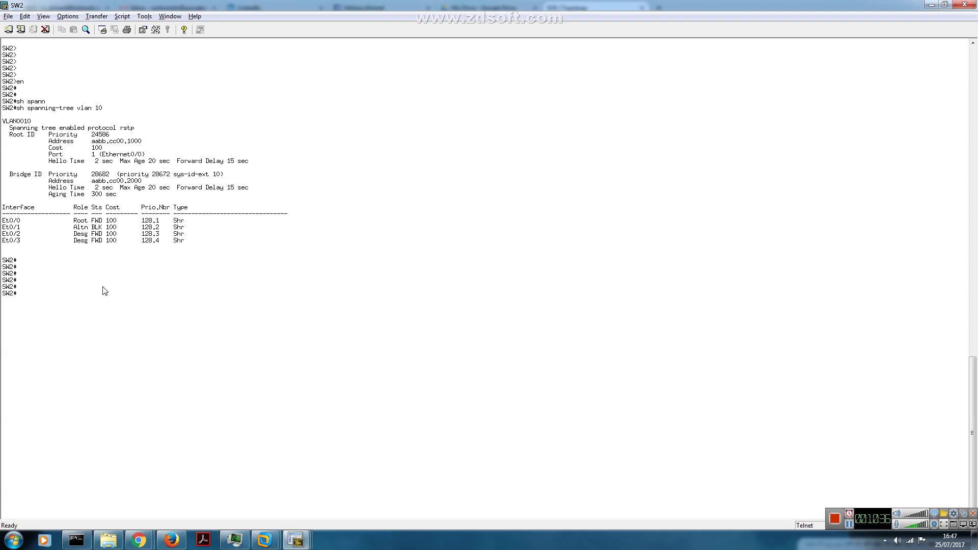
# List SW2's CDP neighbors with sh cdp nei to match its local interfaces to SW4's ports
pyautogui.write('sh cdp ne')
pyautogui.press('Return')
pyautogui.press('Return')
pyautogui.press('Return')
pyautogui.press('Return')
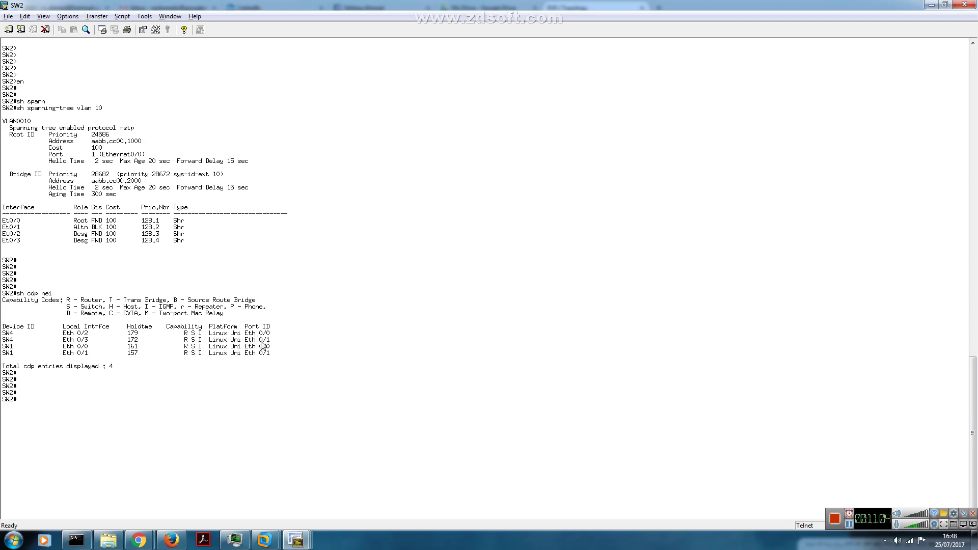
# Enter global configuration mode on SW2 with conf t and open interface e0/3 for configuration
pyautogui.write('conf t')
pyautogui.press('Return')
pyautogui.press('Return')
pyautogui.press('Return')
pyautogui.write('int e0/')
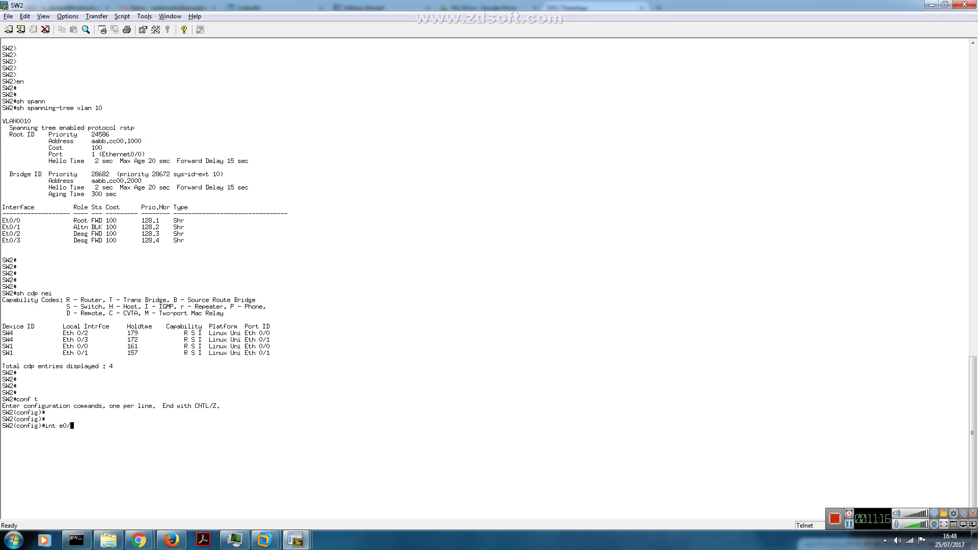
pyautogui.write('3')
pyautogui.press('Return')
# Set e0/3's priority with spanning-tree vlan 1-1001 port-priority 0, checking the allowed range first, and return to privileged EXEC mode
pyautogui.write('spanning-tree')
pyautogui.press('Tab')
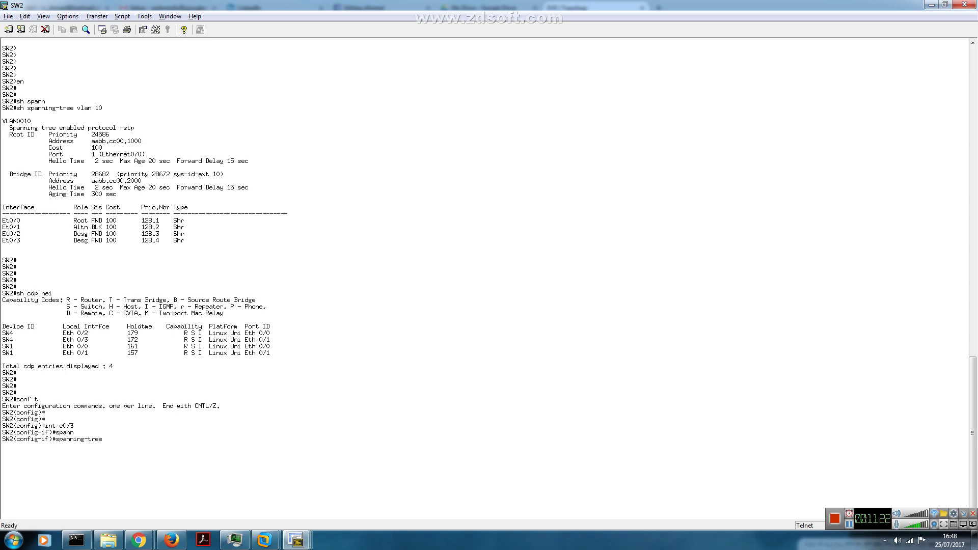
pyautogui.write('vlan 1-1001 port')
pyautogui.press('Tab')
pyautogui.write('?')
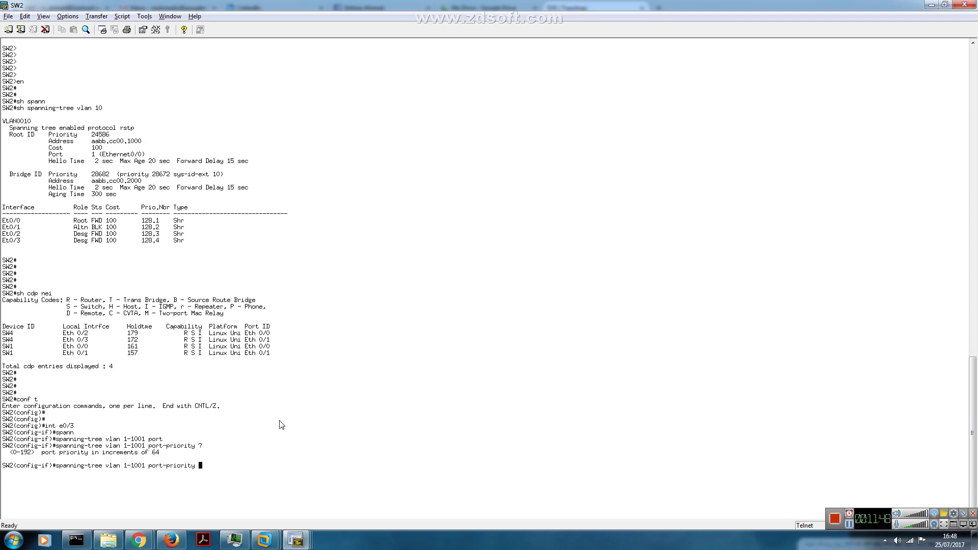
pyautogui.write('0')
pyautogui.press('Return')
pyautogui.press('Return')
pyautogui.press('Return')
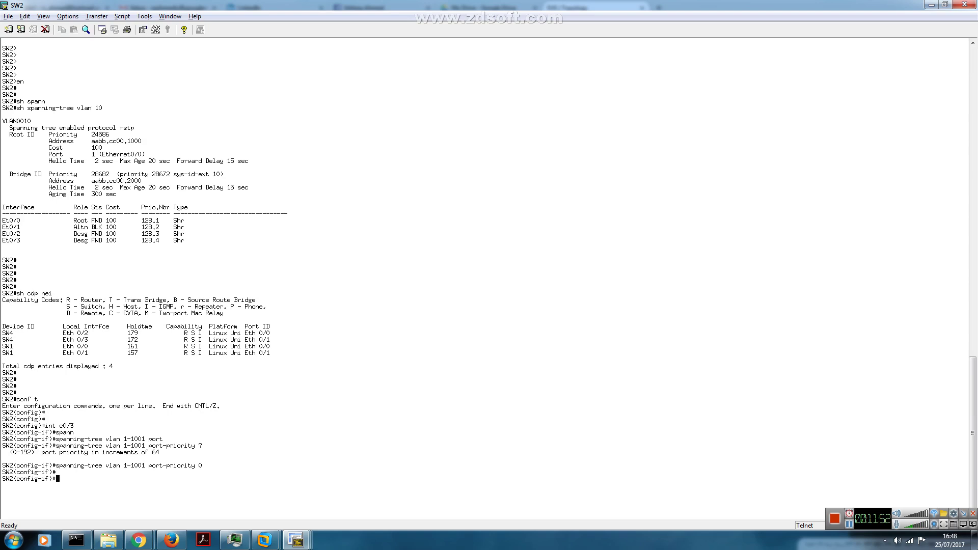
pyautogui.hotkey('ctrl', 'z')
pyautogui.press('Return')
pyautogui.press('Return')
pyautogui.press('Return')
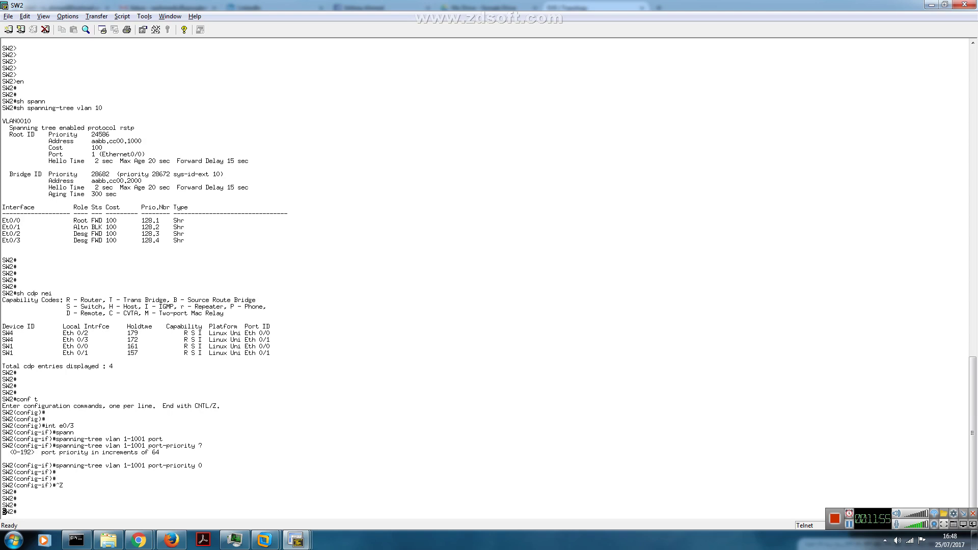
# Rerun sh spanning-tree vlan 10 on SW2 to check the port priority of Et0/3
pyautogui.press('Up')
pyautogui.press('Up')
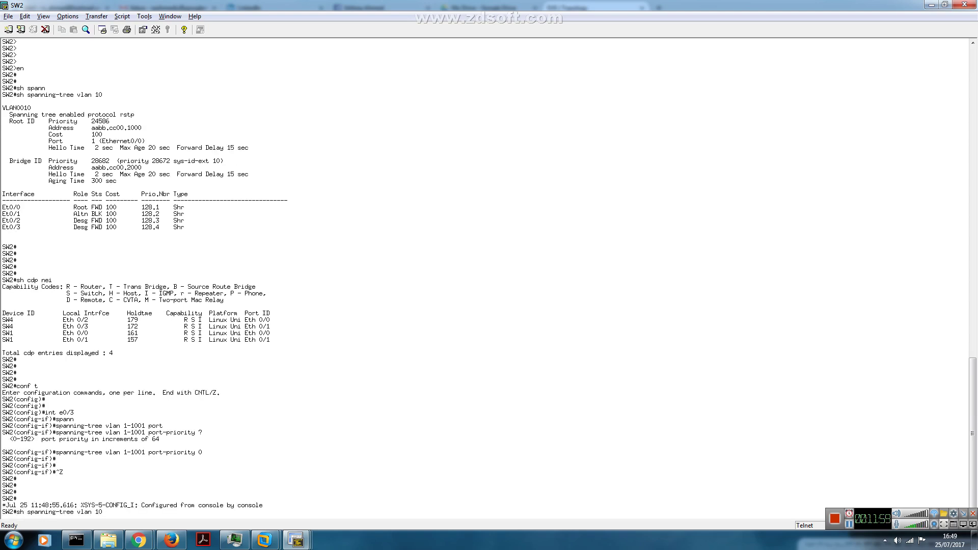
pyautogui.press('Return')
pyautogui.press('Return')
pyautogui.press('Return')
pyautogui.press('Return')
pyautogui.press('Return')
pyautogui.press('Return')
pyautogui.press('Return')
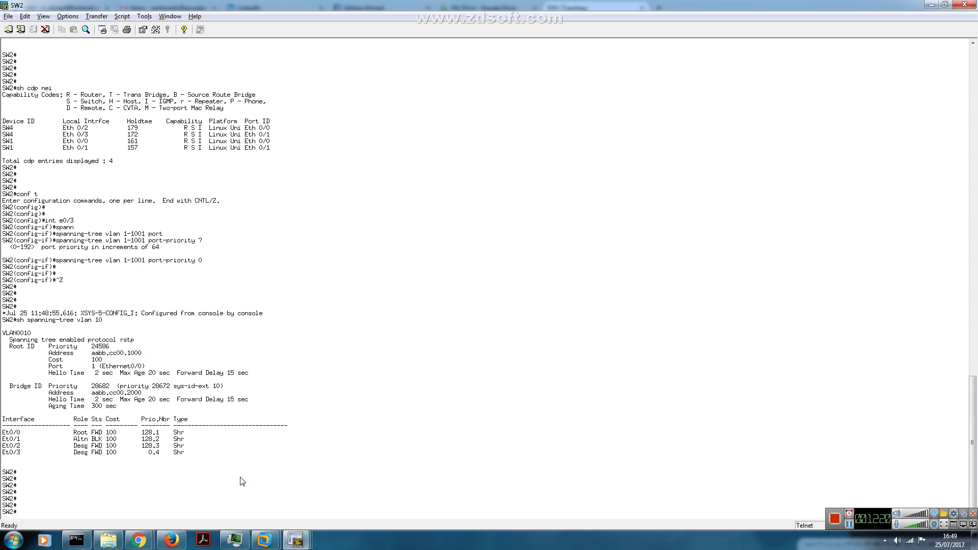
# Switch to the SW4 console and rerun sh spanning-tree vlan 10 to check which port is root
pyautogui.moveTo(301, 543)
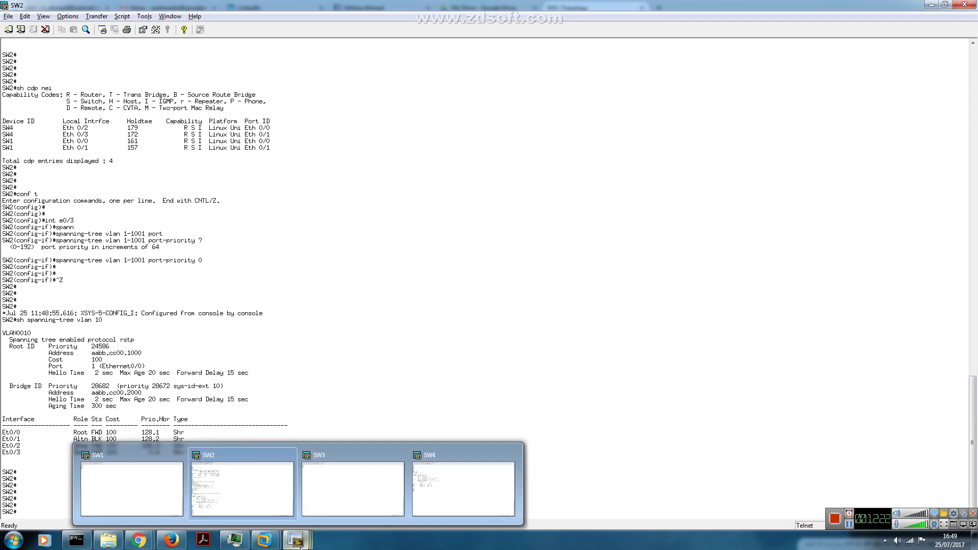
pyautogui.click(464, 502)
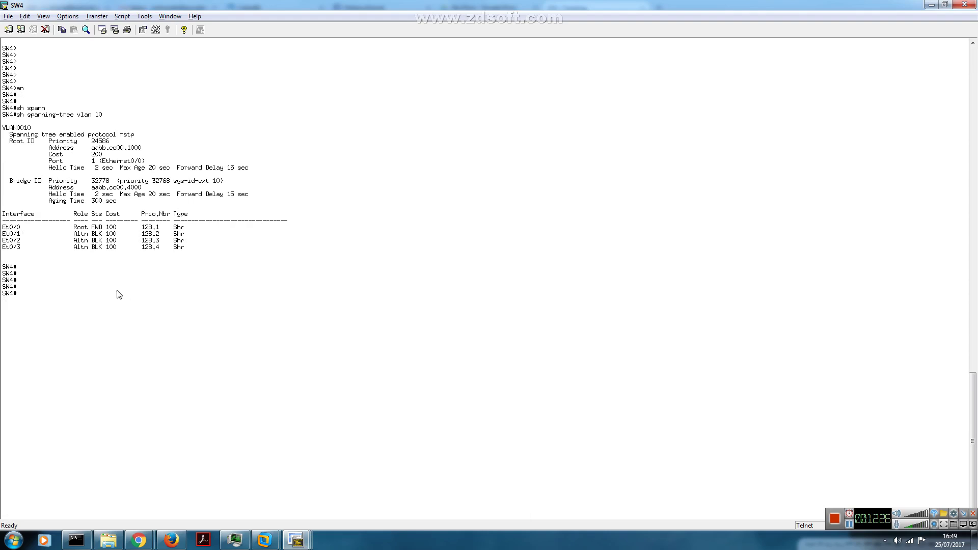
pyautogui.press('Return')
pyautogui.press('Return')
pyautogui.press('Up')
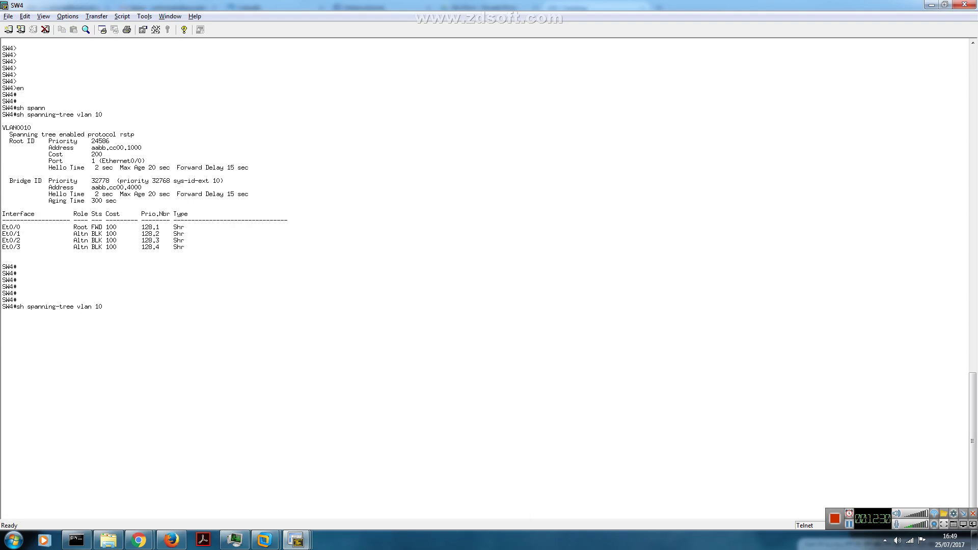
pyautogui.press('Return')
pyautogui.press('Return')
pyautogui.press('Return')
pyautogui.press('Return')
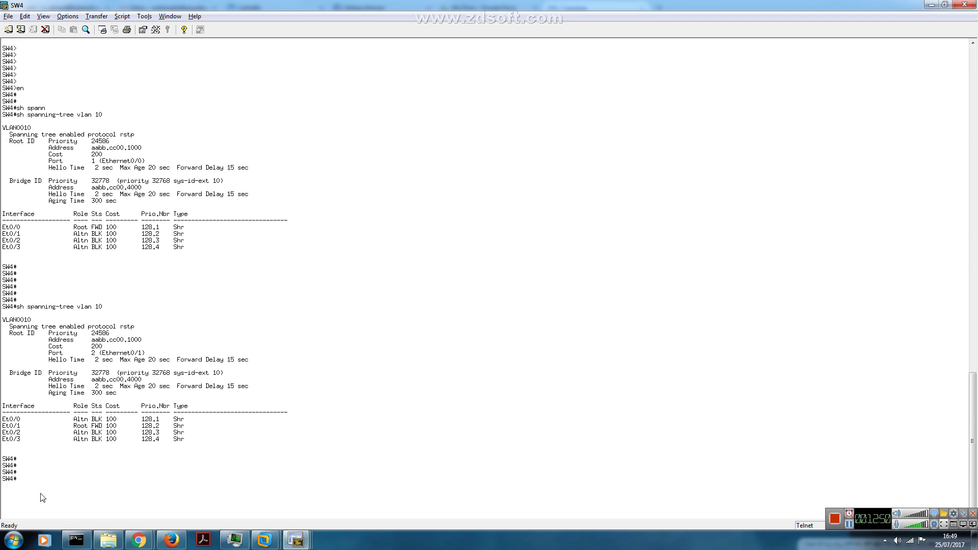
# Switch to the browser's EVE topology to review the SW2–SW4 links against the Part 2 task
pyautogui.click(172, 540)
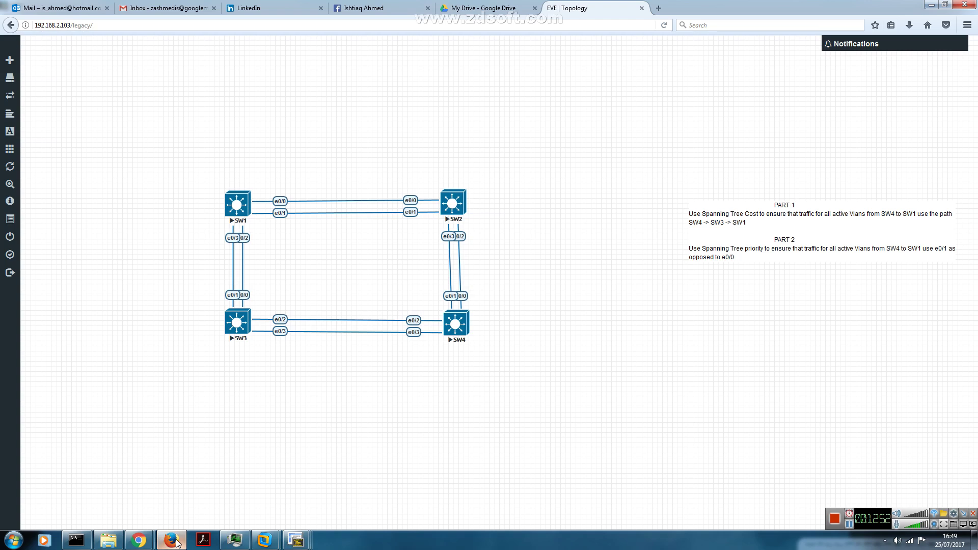